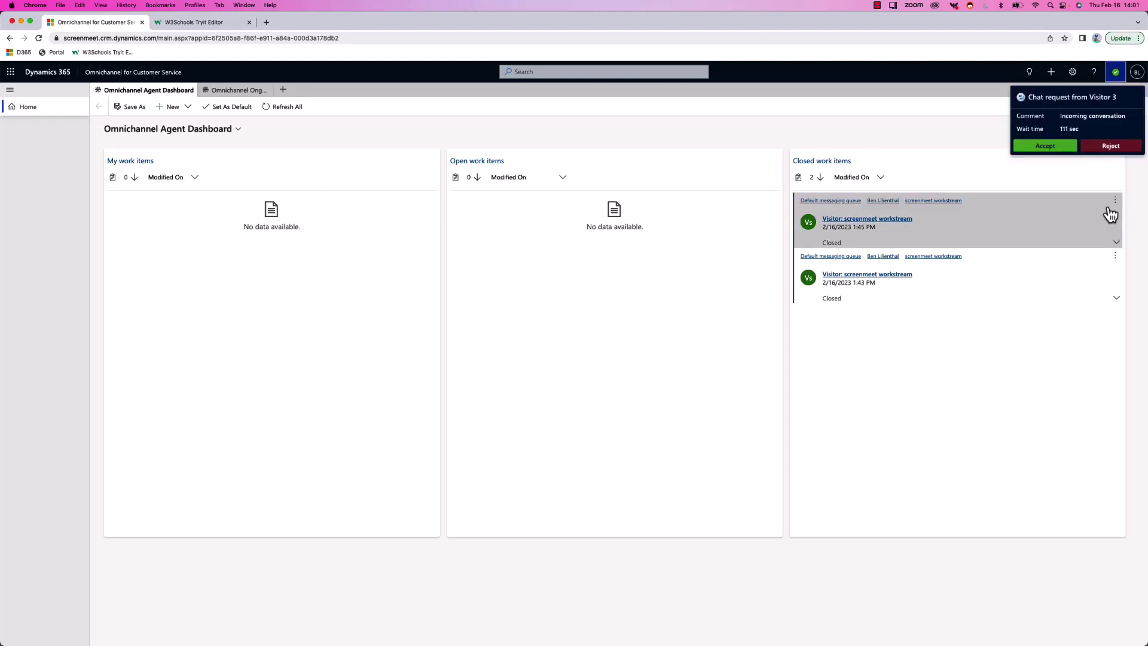
- Accept the incoming chat request from Visitor 3 and create a case titled "Laptop Config" for the customer
{"action": "left_click", "coordinate": [1046, 151]}
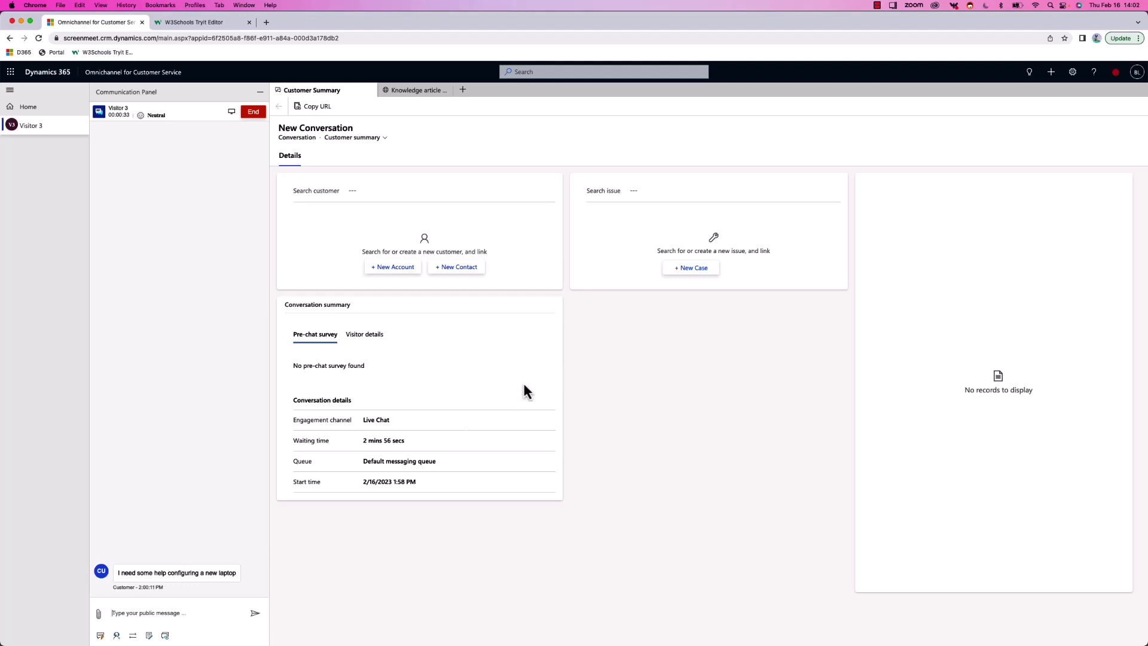
{"action": "left_click", "coordinate": [1050, 72]}
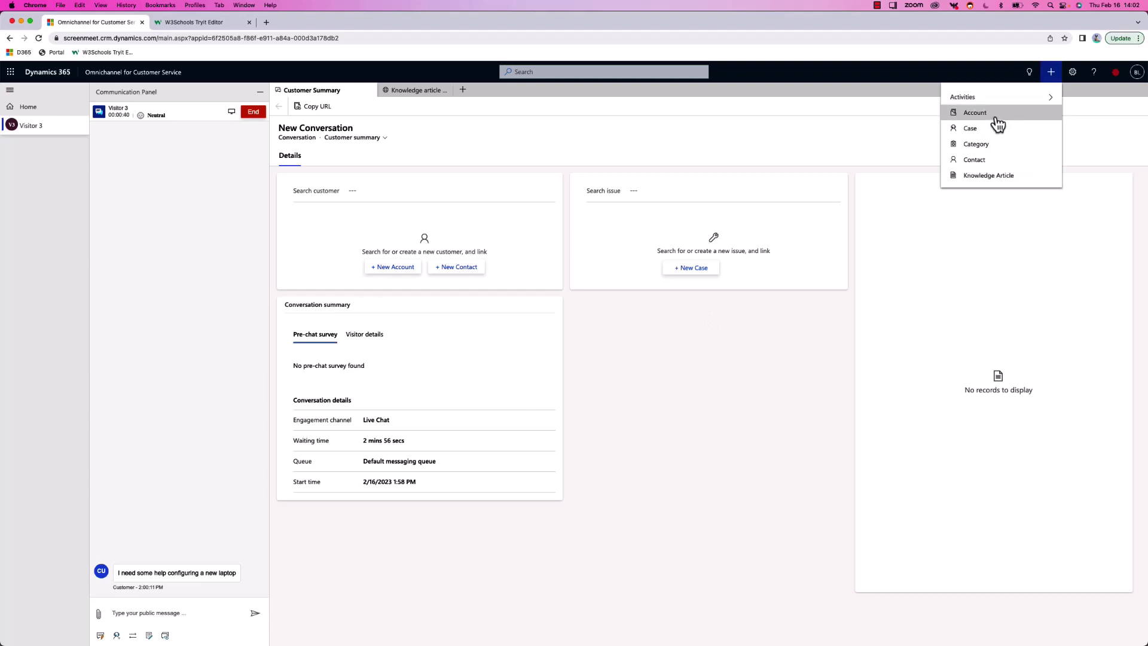
{"action": "left_click", "coordinate": [988, 127]}
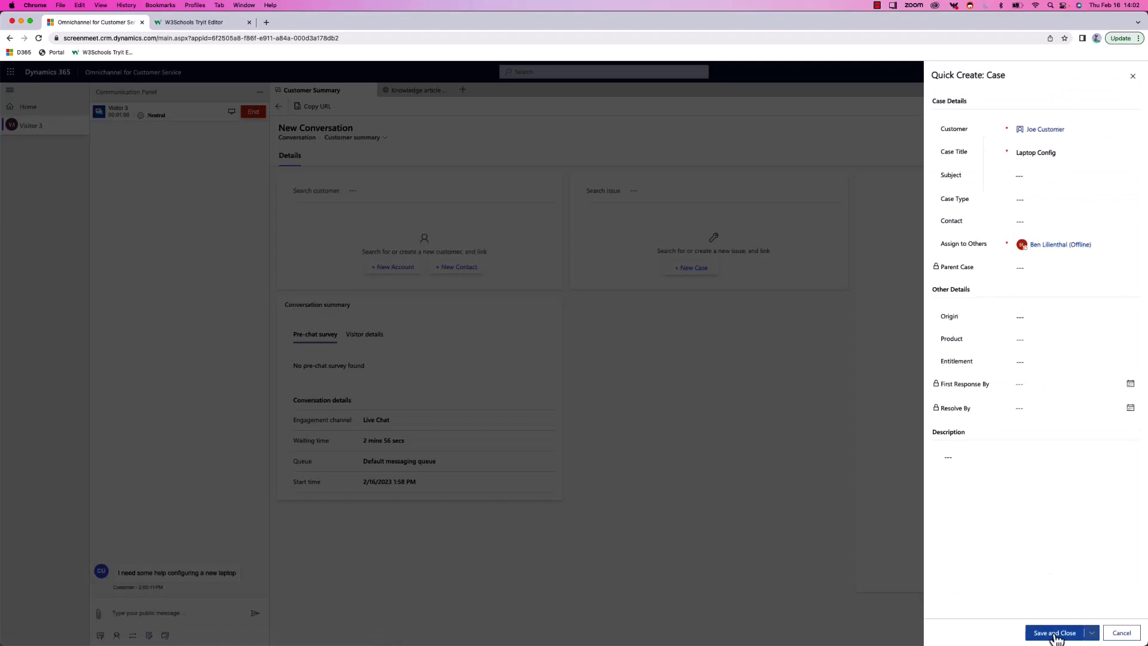
{"action": "left_click", "coordinate": [1053, 631]}
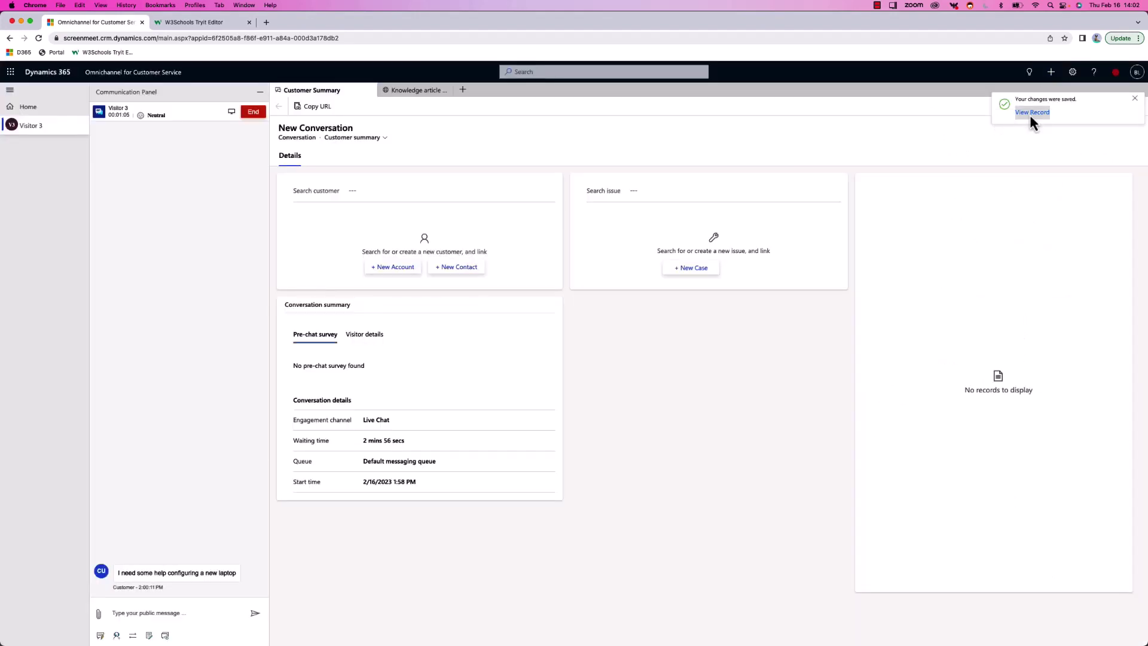
- Open the saved case record to view its ScreenMeet session options, and return to the customer summary
{"action": "left_click", "coordinate": [1032, 113]}
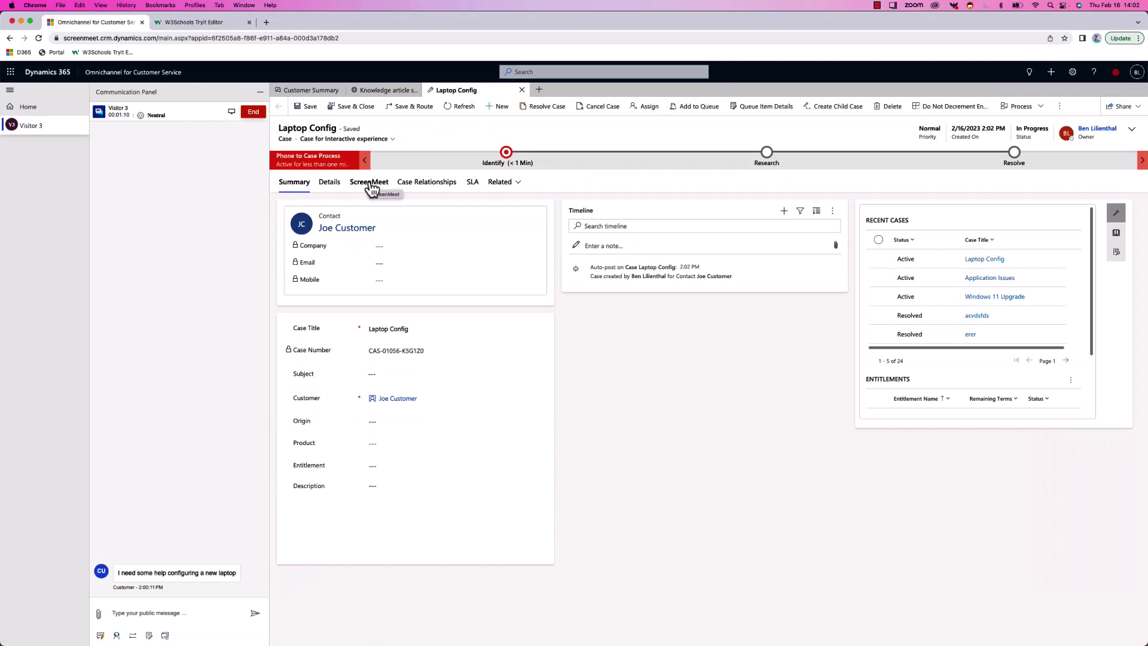
{"action": "left_click", "coordinate": [369, 182]}
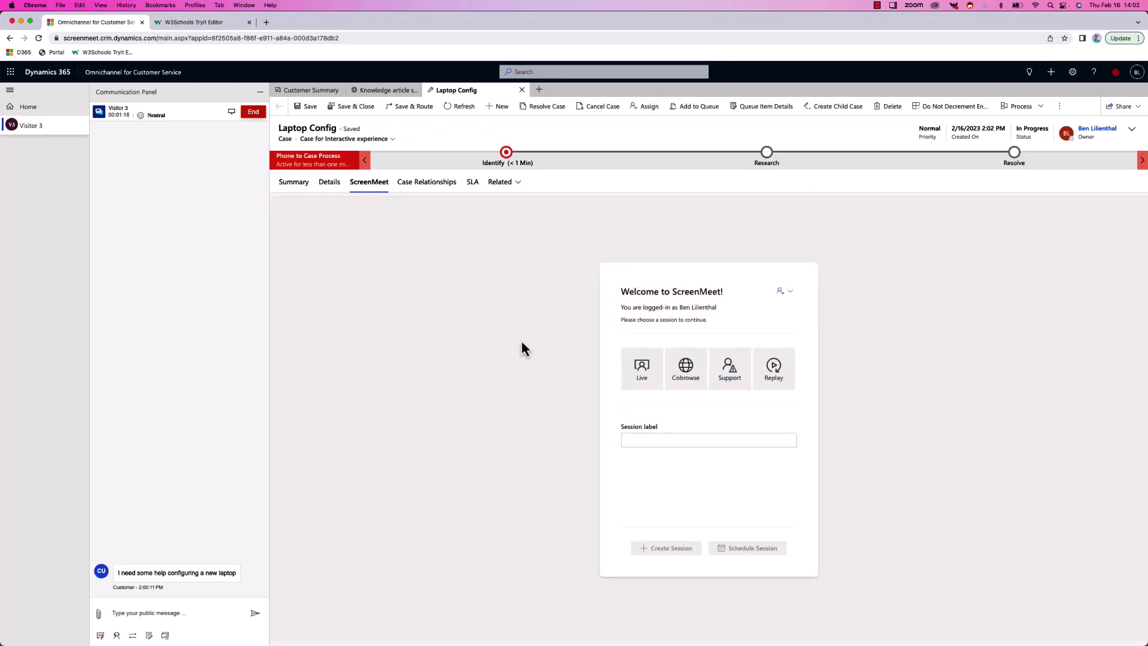
{"action": "left_click", "coordinate": [734, 375]}
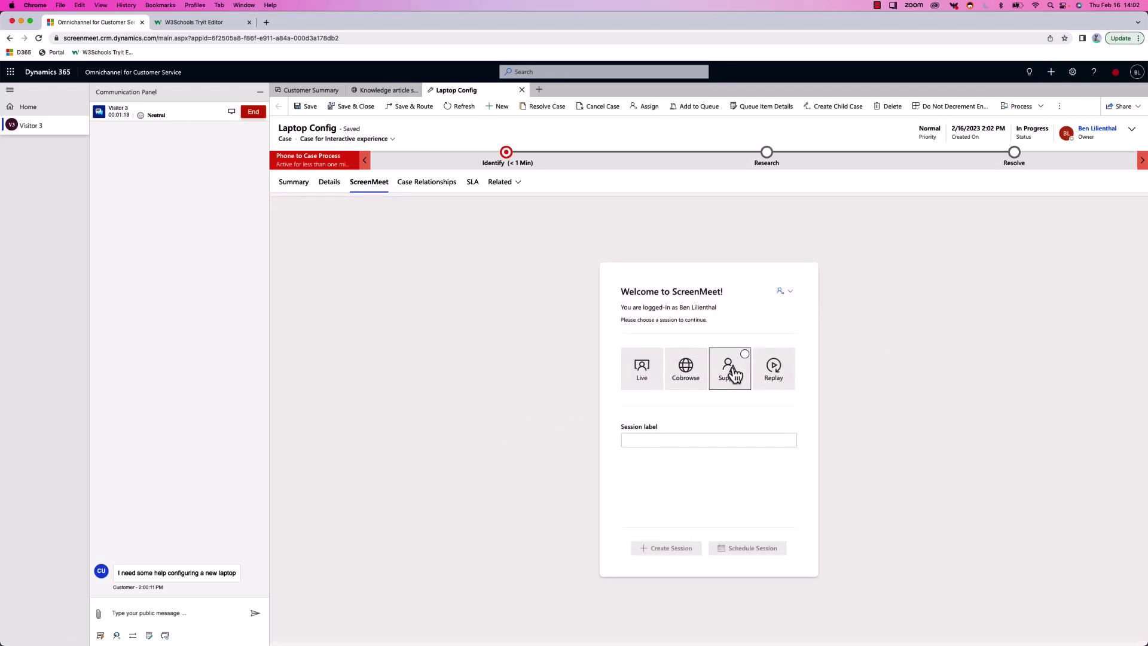
{"action": "left_click", "coordinate": [317, 91]}
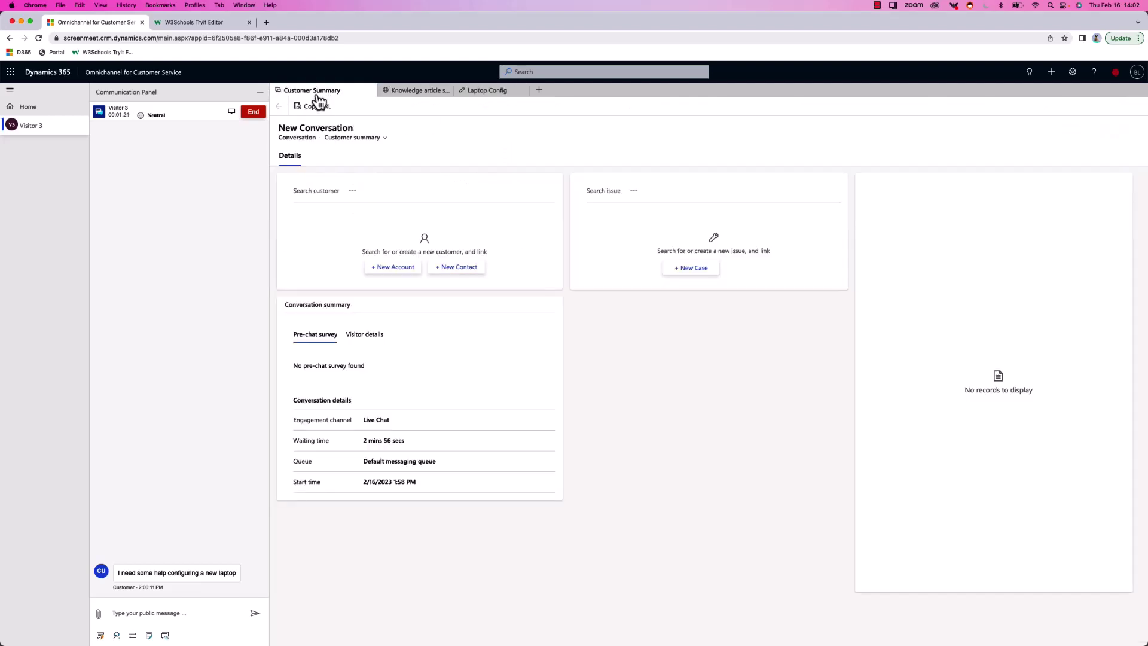
- Launch ScreenMeet from the chat conversation and create a Support session labelled "Laptop Config"
{"action": "left_click", "coordinate": [233, 113]}
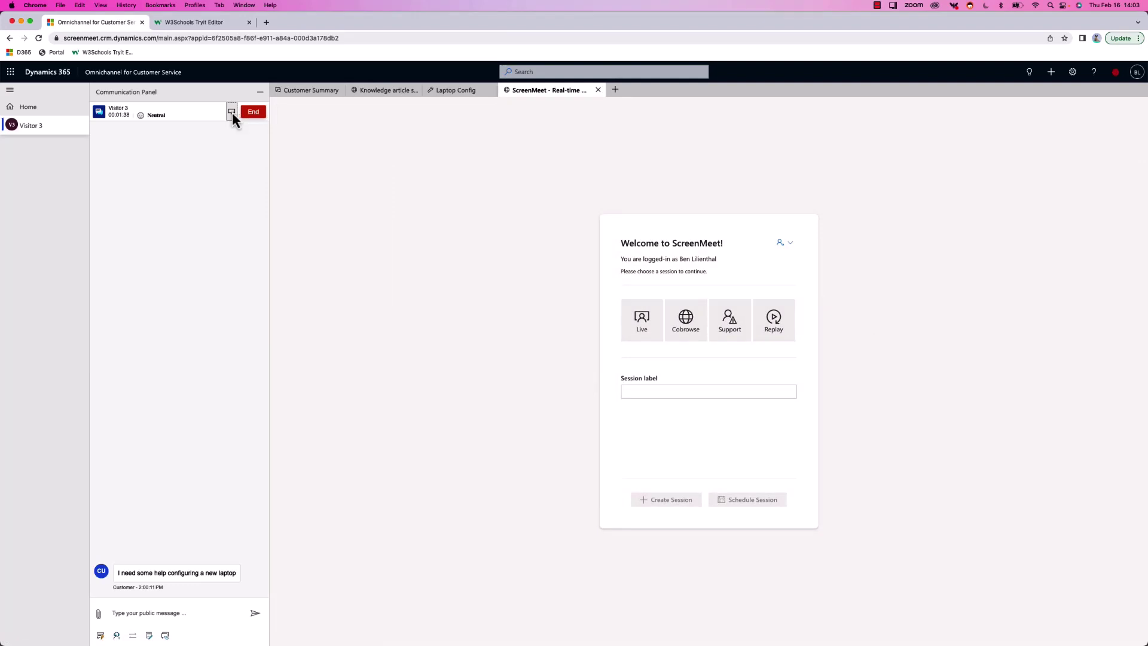
{"action": "left_click", "coordinate": [731, 323]}
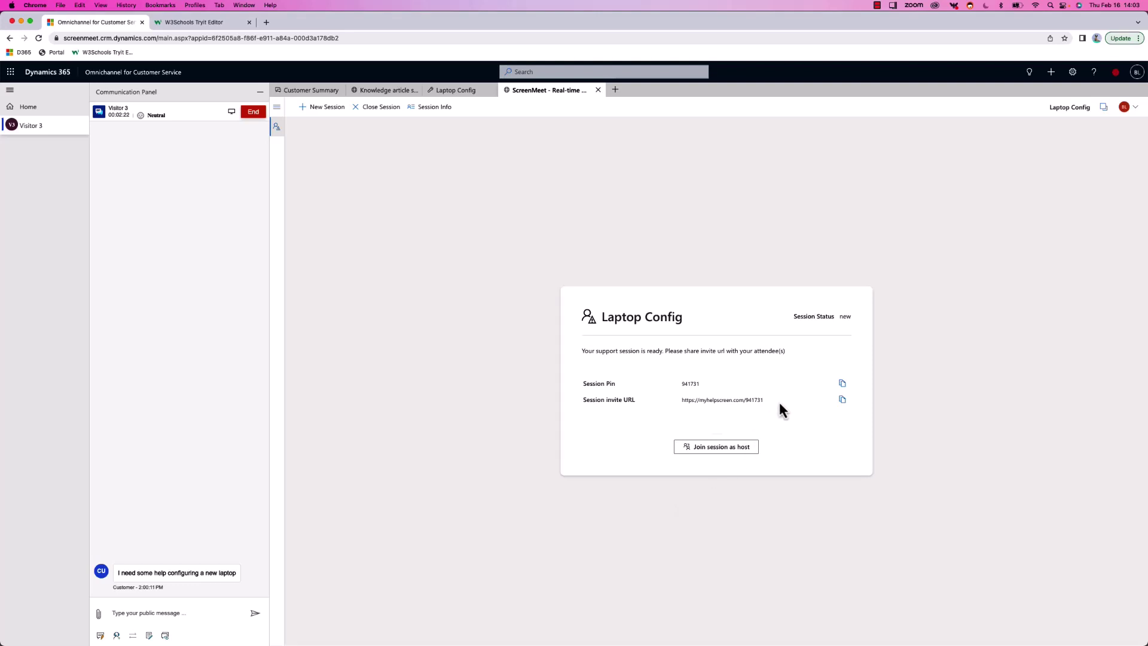
- Copy the session invite URL and send it to the customer in the chat
{"action": "left_click", "coordinate": [843, 400]}
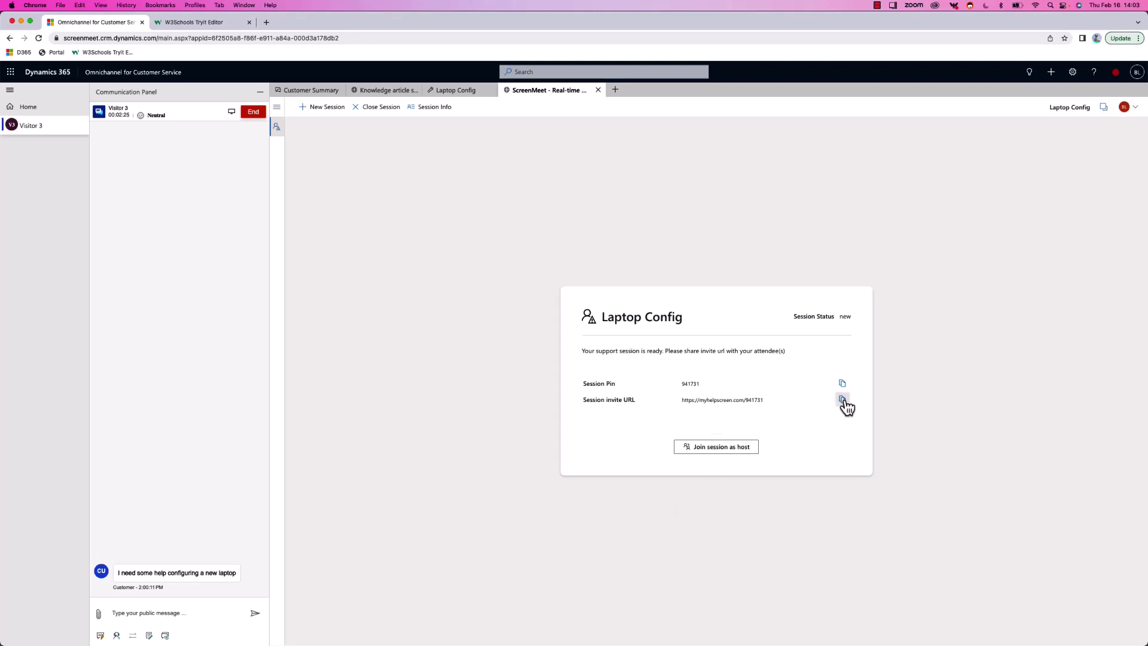
{"action": "left_click", "coordinate": [128, 614]}
{"action": "right_click", "coordinate": [149, 611]}
{"action": "left_click", "coordinate": [148, 579]}
{"action": "key", "text": "Return"}
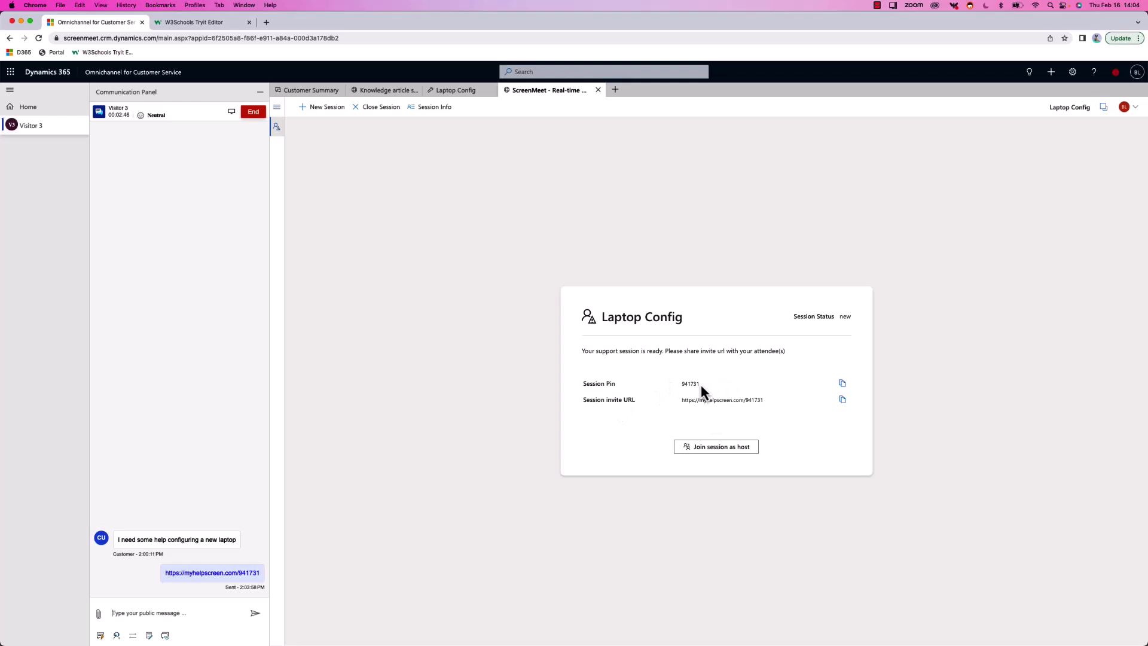
- On the customer's Windows 11 machine, open the invite link from the chat, then download and run ScreenMeet.Support.exe
{"action": "key", "text": "ctrl+Right"}
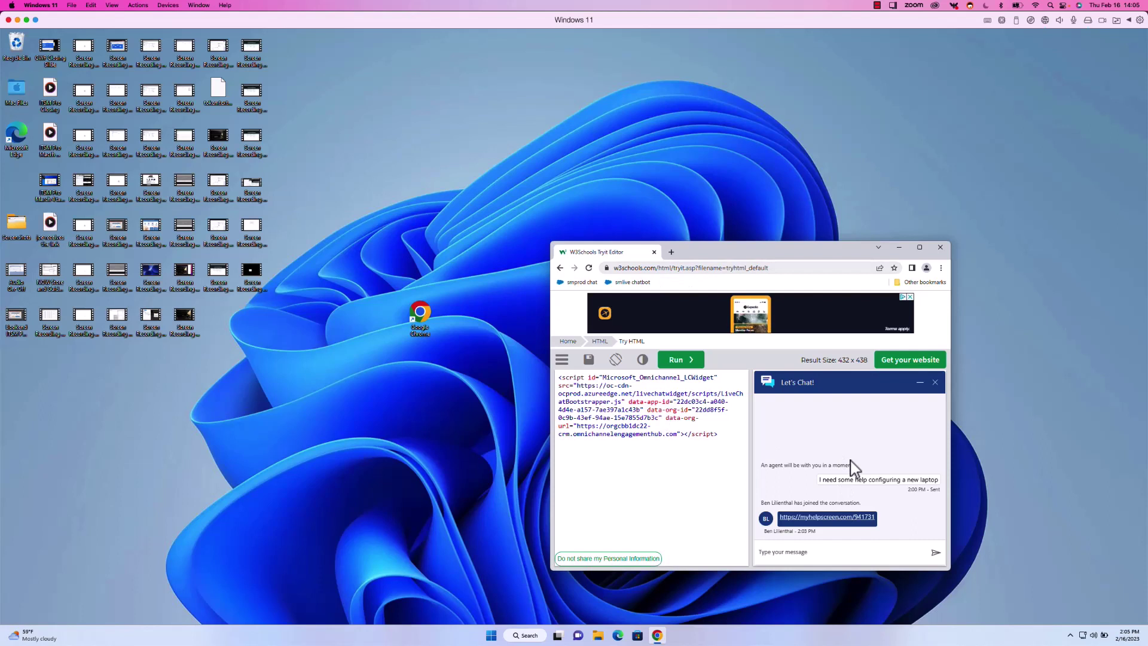
{"action": "left_click", "coordinate": [832, 521]}
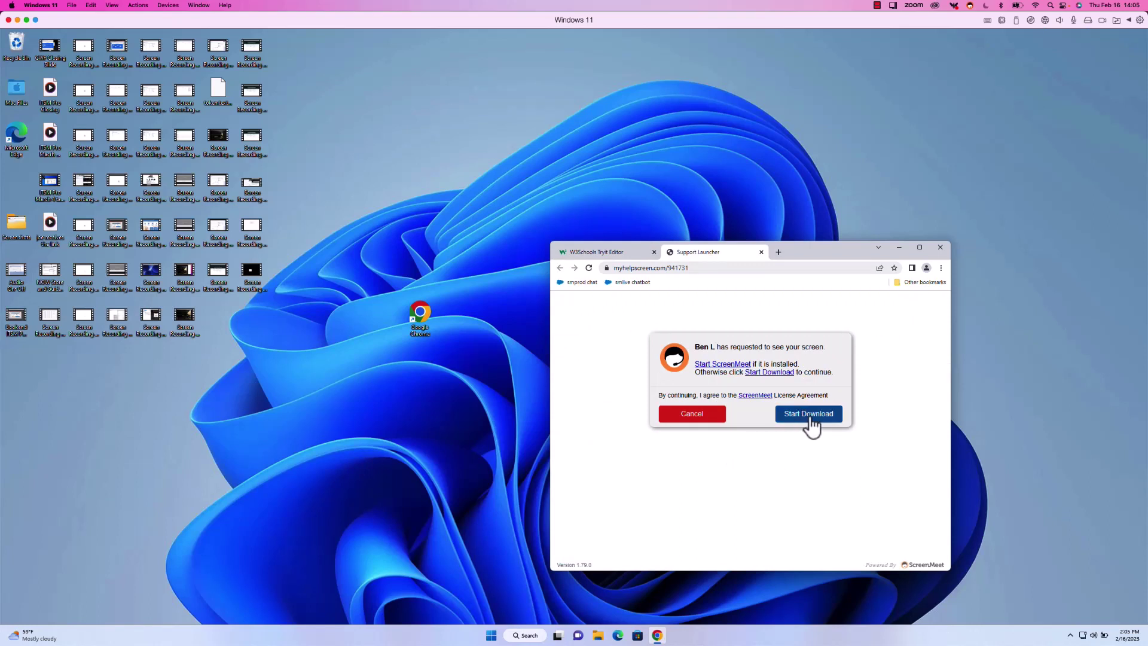
{"action": "left_click", "coordinate": [812, 415]}
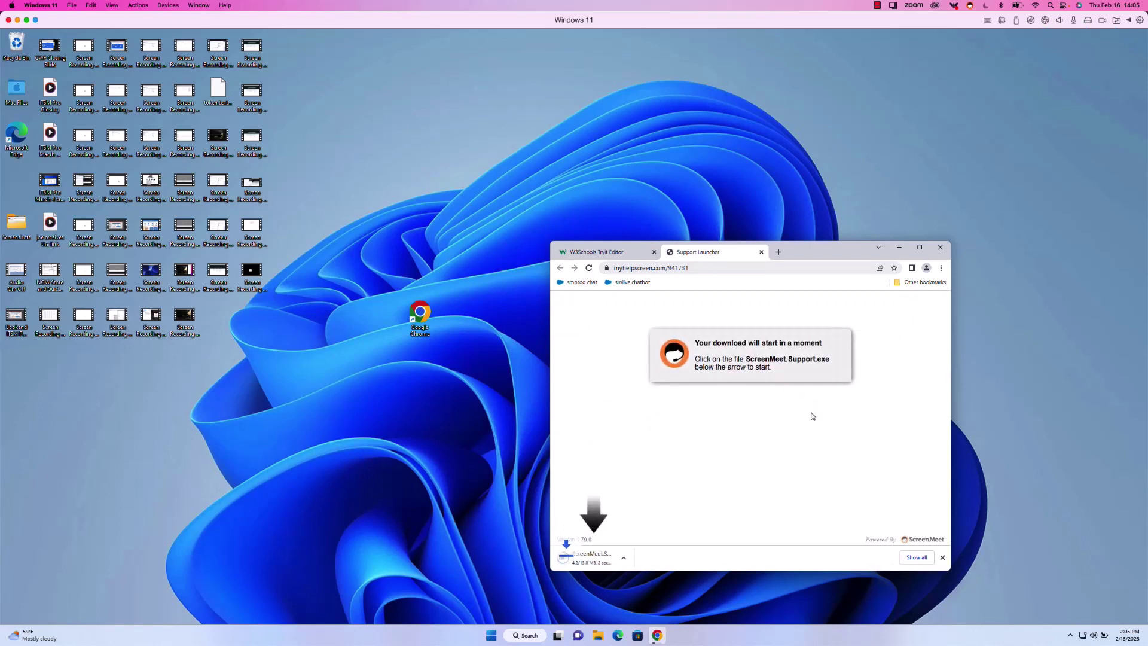
{"action": "left_click", "coordinate": [649, 556]}
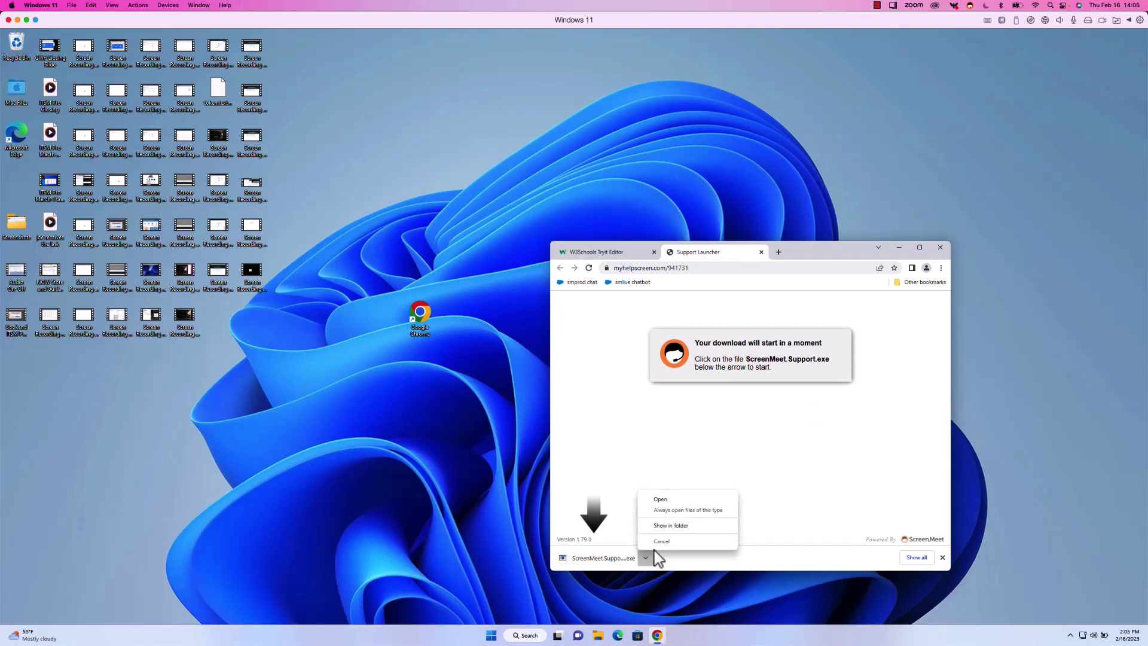
{"action": "left_click", "coordinate": [665, 500]}
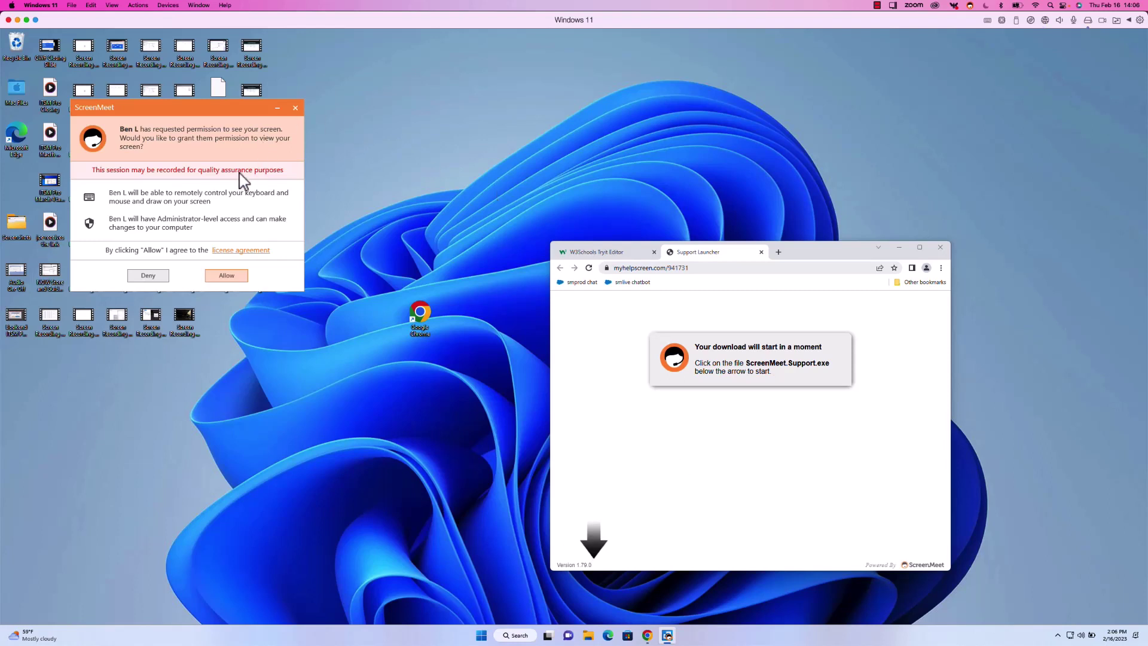
- Allow the agent's request to view and control the customer's screen in the ScreenMeet permission prompt
{"action": "left_click_drag", "start_coordinate": [196, 107], "coordinate": [256, 111]}
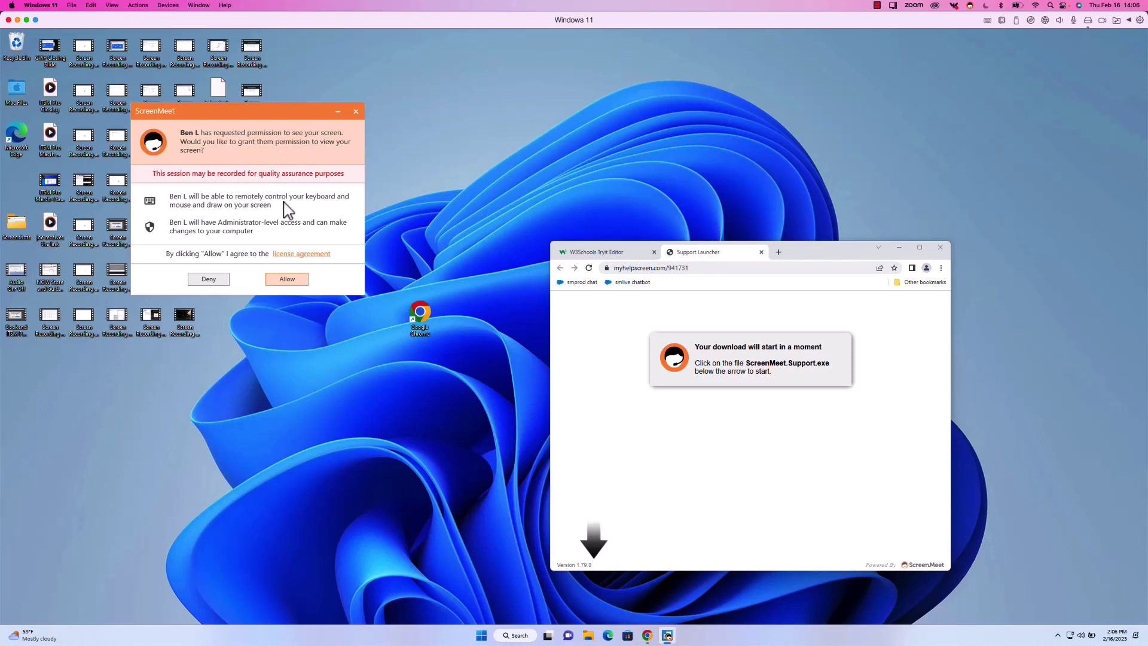
{"action": "left_click", "coordinate": [288, 281]}
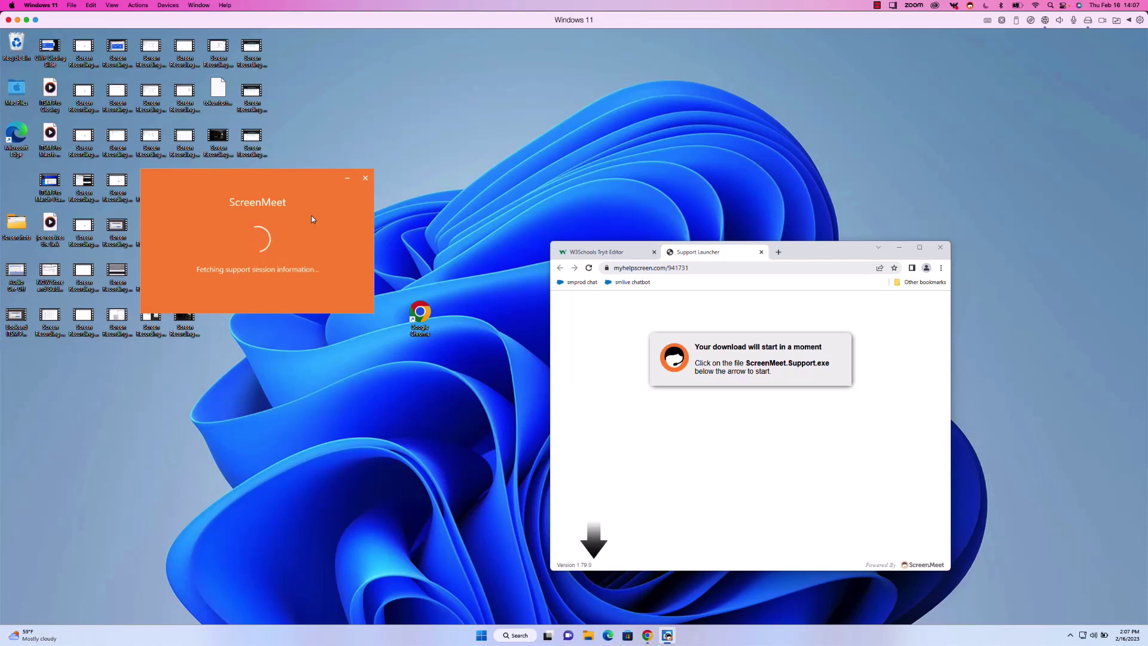
- Switch back to Dynamics 365, join the support session as host and minimize the browser window on the remote desktop
{"action": "key", "text": "super+Tab"}
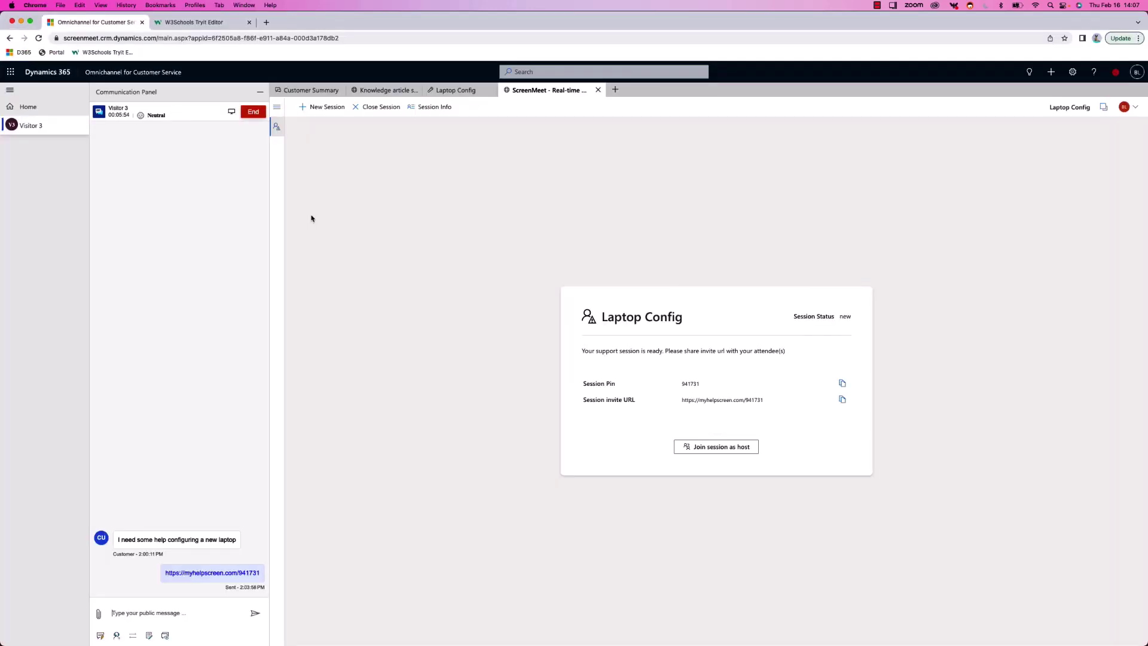
{"action": "left_click", "coordinate": [724, 448]}
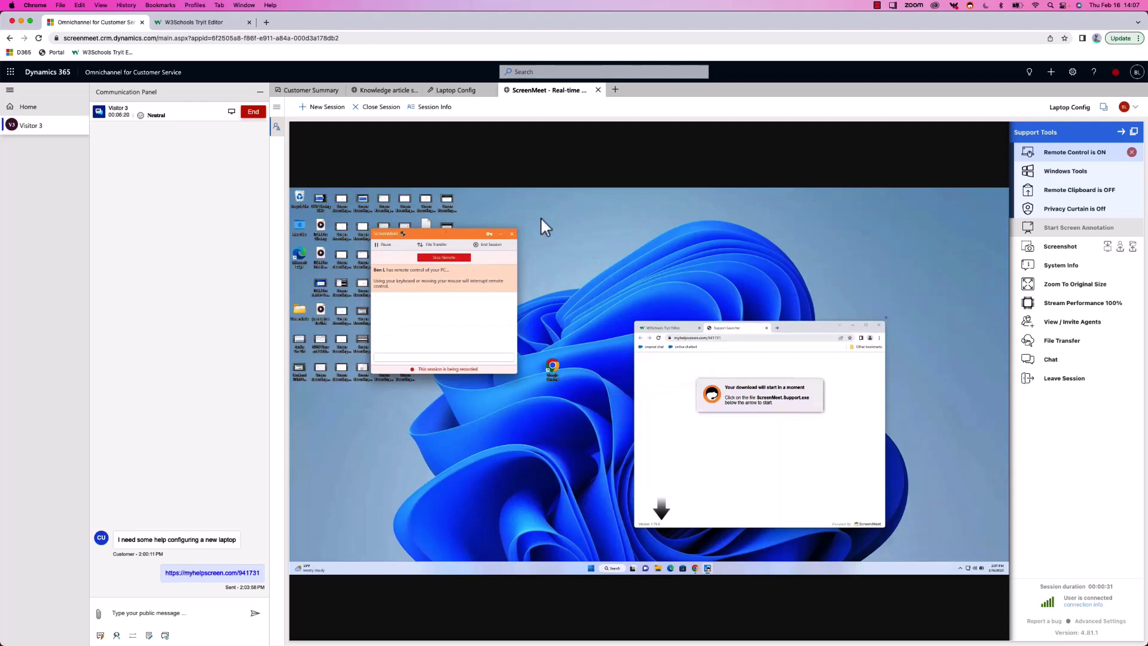
{"action": "left_click_drag", "start_coordinate": [800, 248], "coordinate": [487, 246]}
{"action": "left_click", "coordinate": [859, 326]}
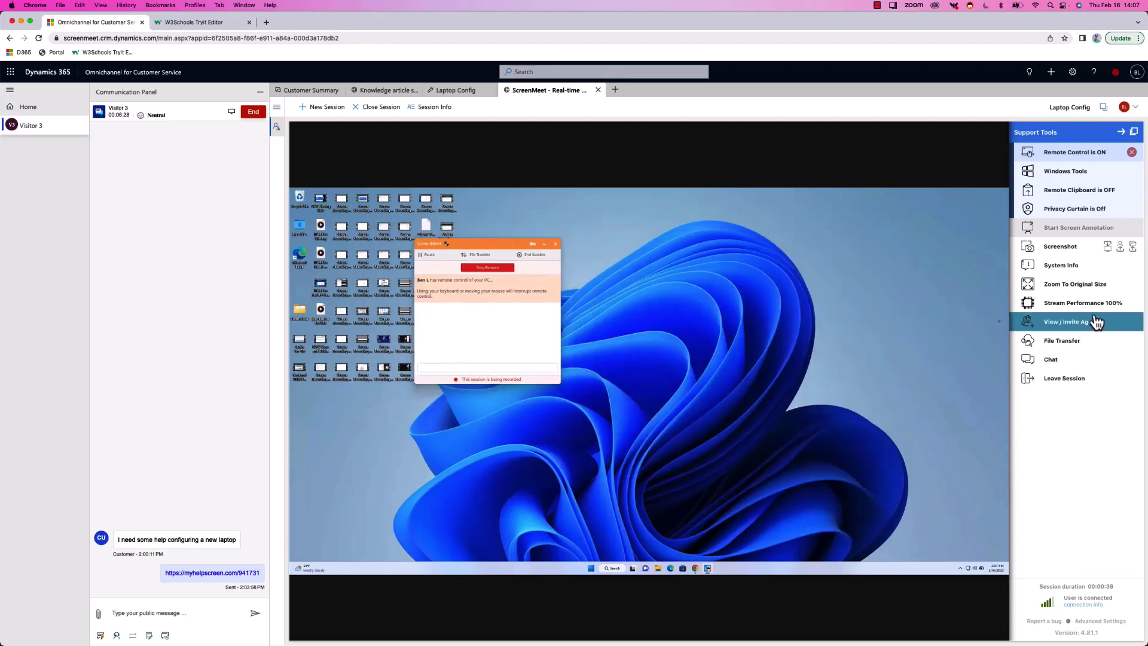
- Launch Task Manager on the remote device from Windows Tools and upload a screenshot of the remote screen to the case
{"action": "left_click", "coordinate": [1080, 178]}
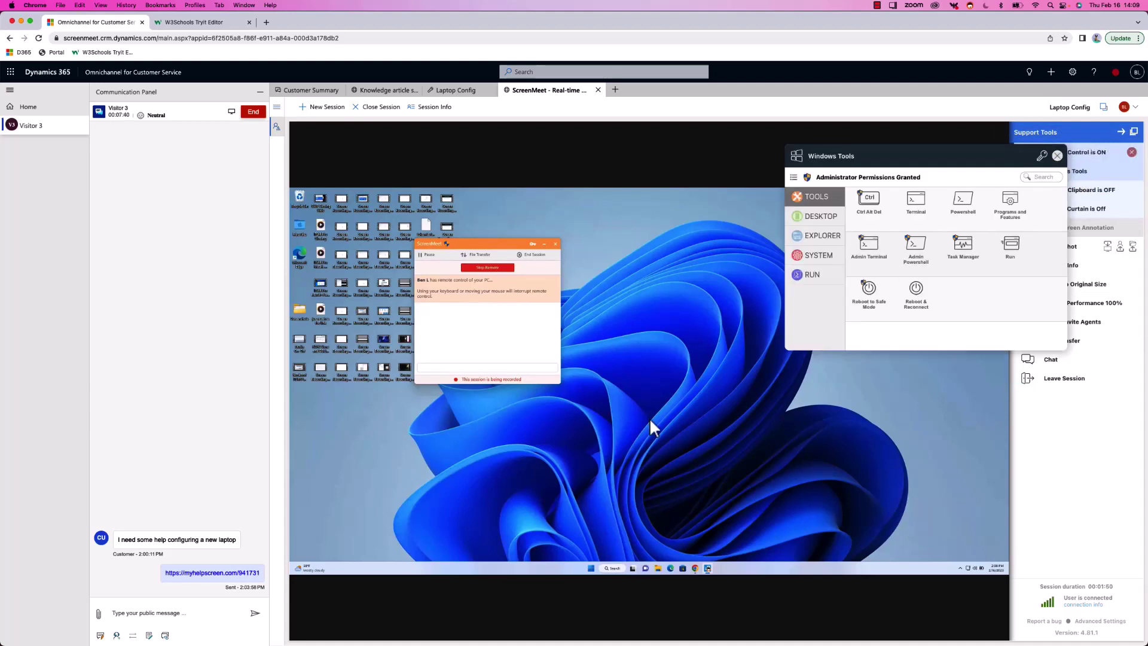
{"action": "left_click", "coordinate": [833, 257]}
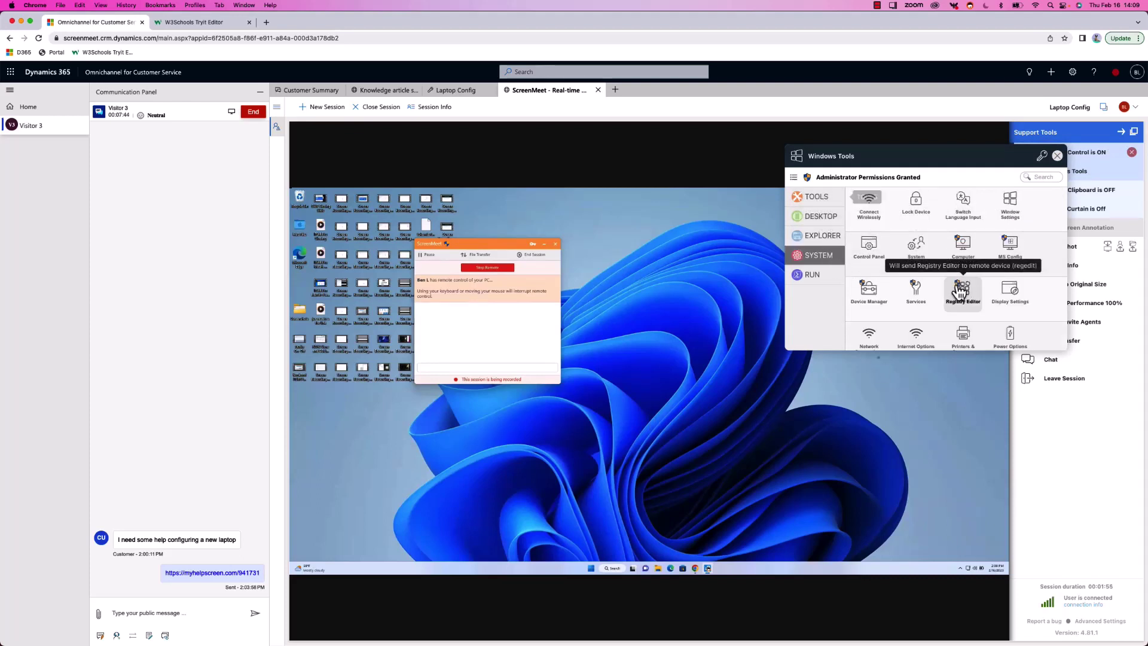
{"action": "left_click", "coordinate": [831, 219]}
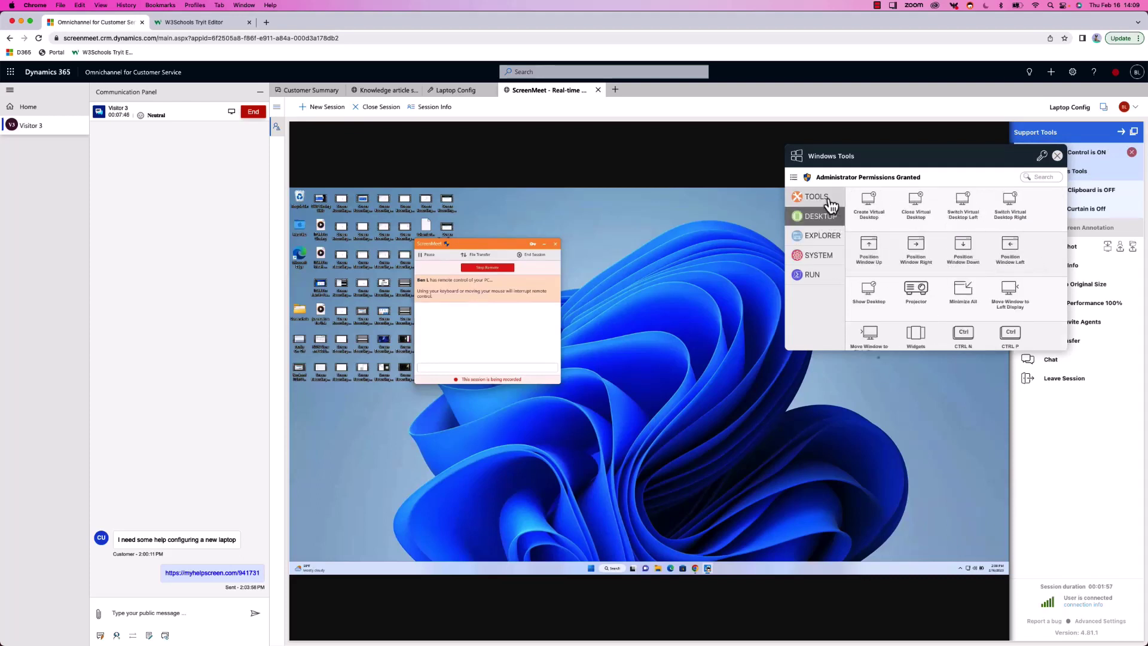
{"action": "left_click", "coordinate": [830, 202]}
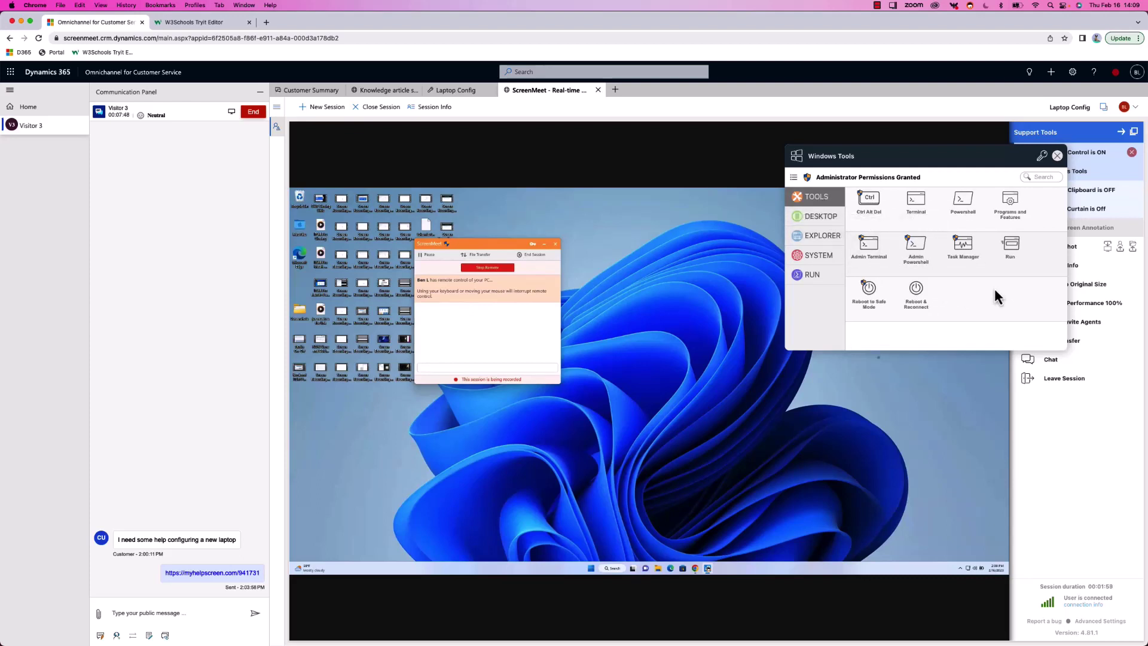
{"action": "left_click", "coordinate": [964, 247]}
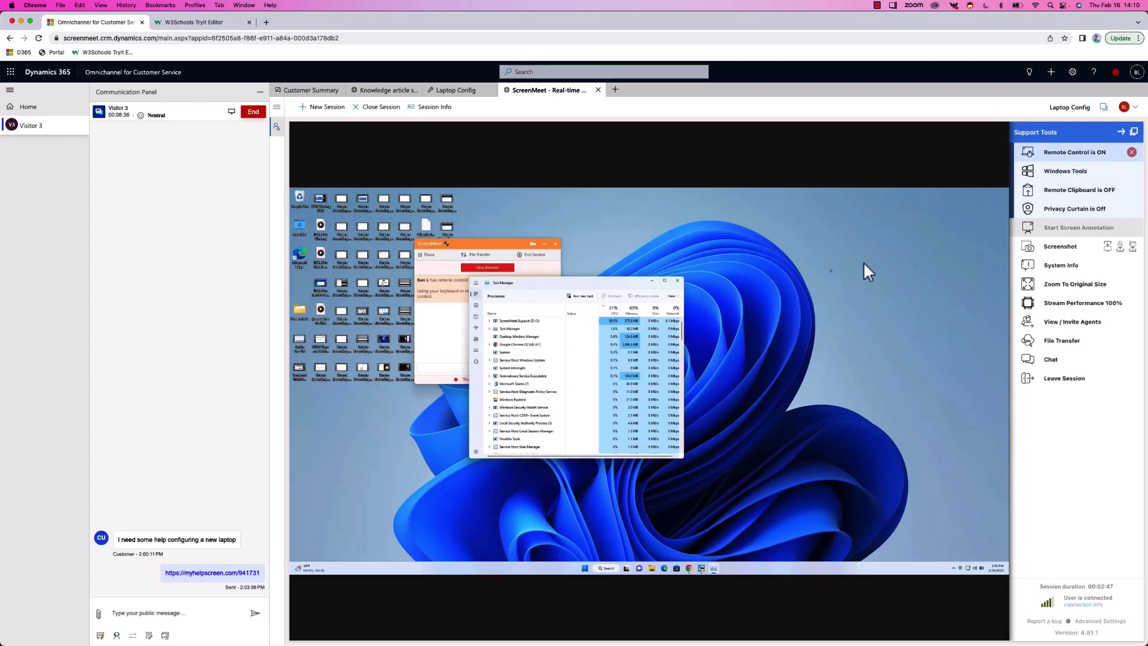
{"action": "left_click", "coordinate": [1133, 247]}
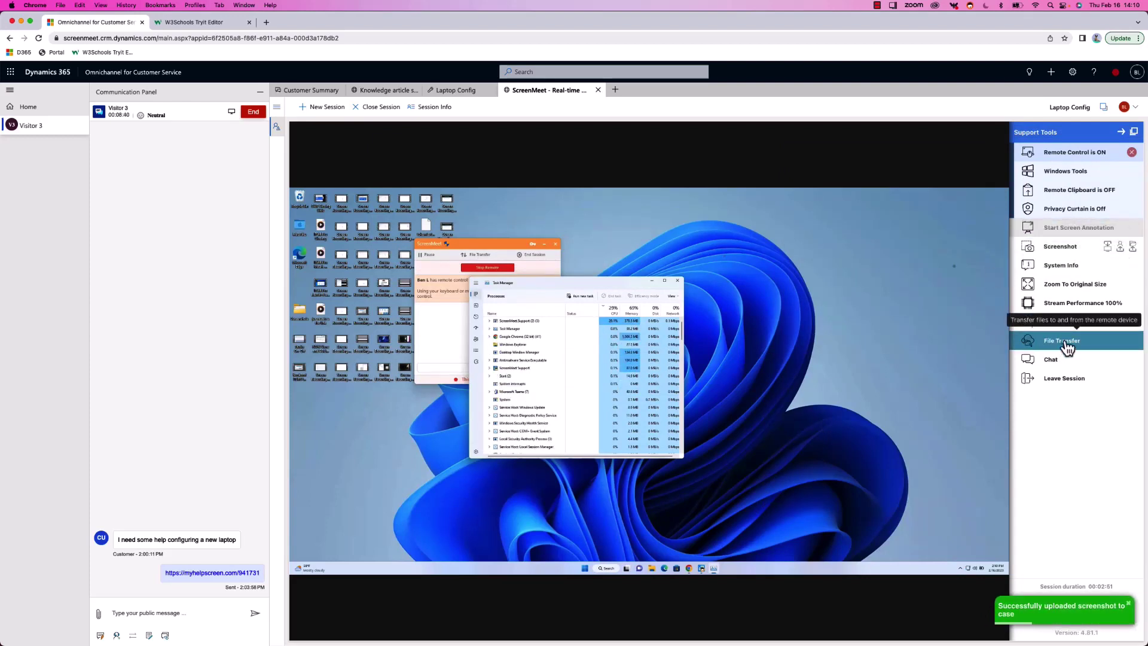
- Enable URL invites for additional agents in the support session and close the invite window
{"action": "left_click", "coordinate": [1070, 322]}
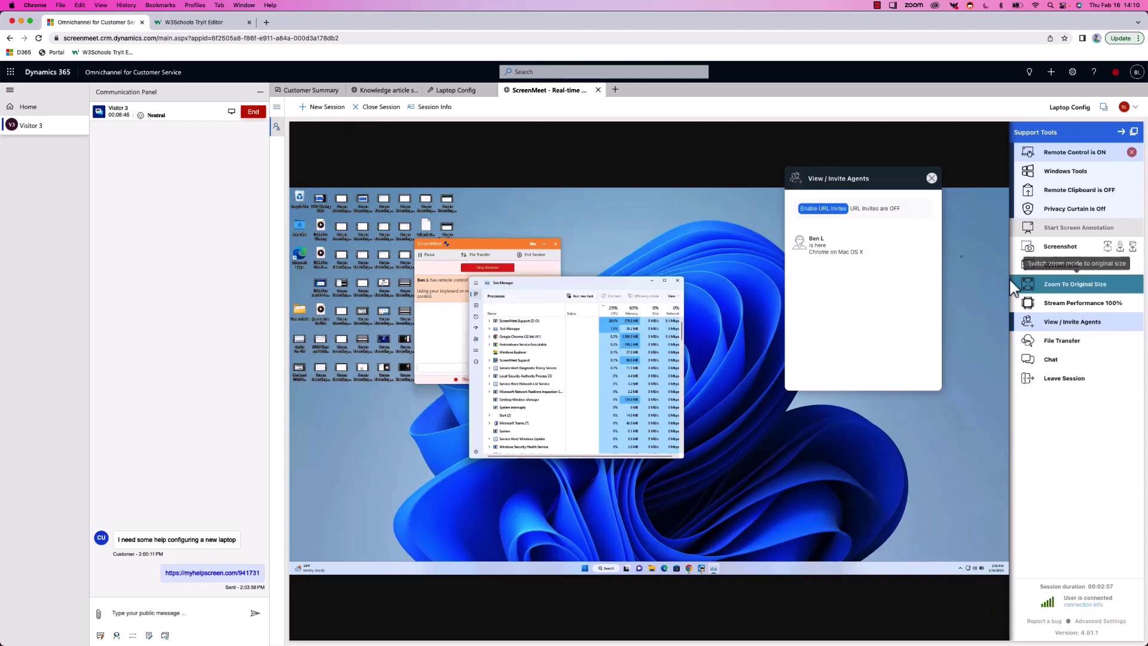
{"action": "left_click", "coordinate": [823, 209]}
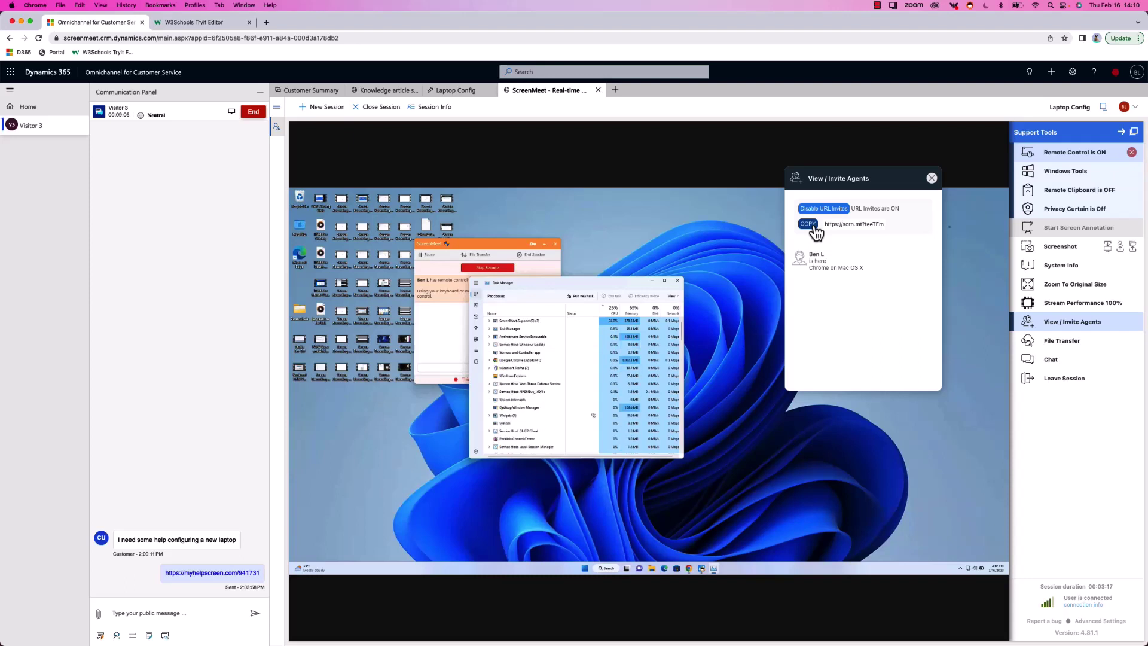
{"action": "left_click", "coordinate": [937, 179]}
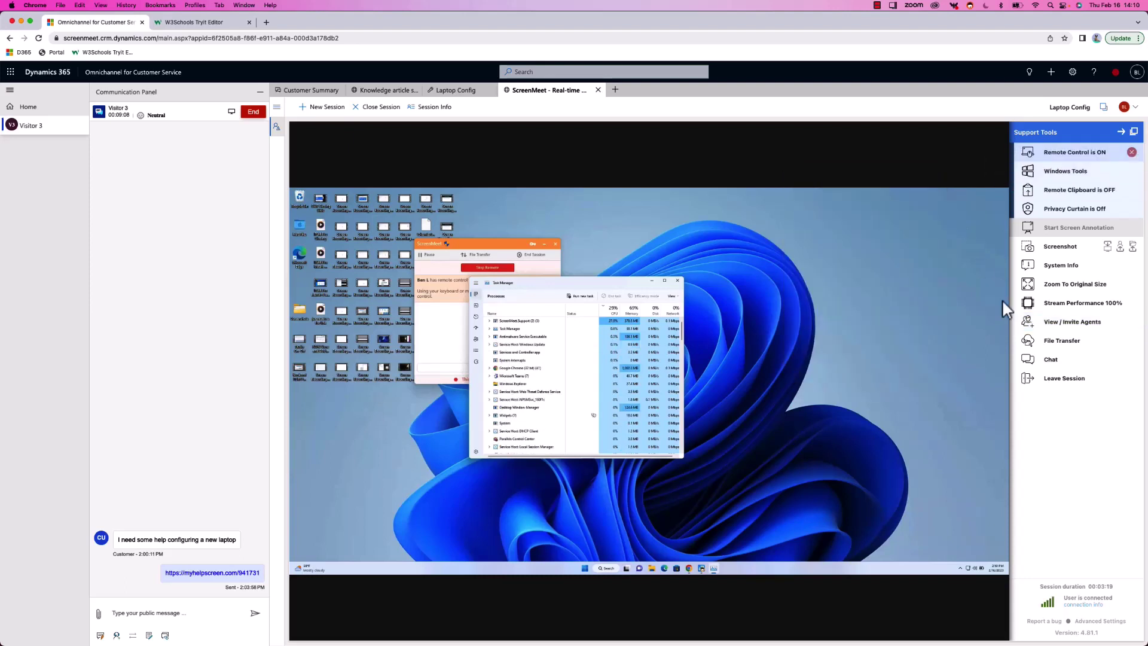
- Leave the remote support session and end it for the customer
{"action": "left_click", "coordinate": [1059, 378]}
{"action": "left_click", "coordinate": [725, 436]}
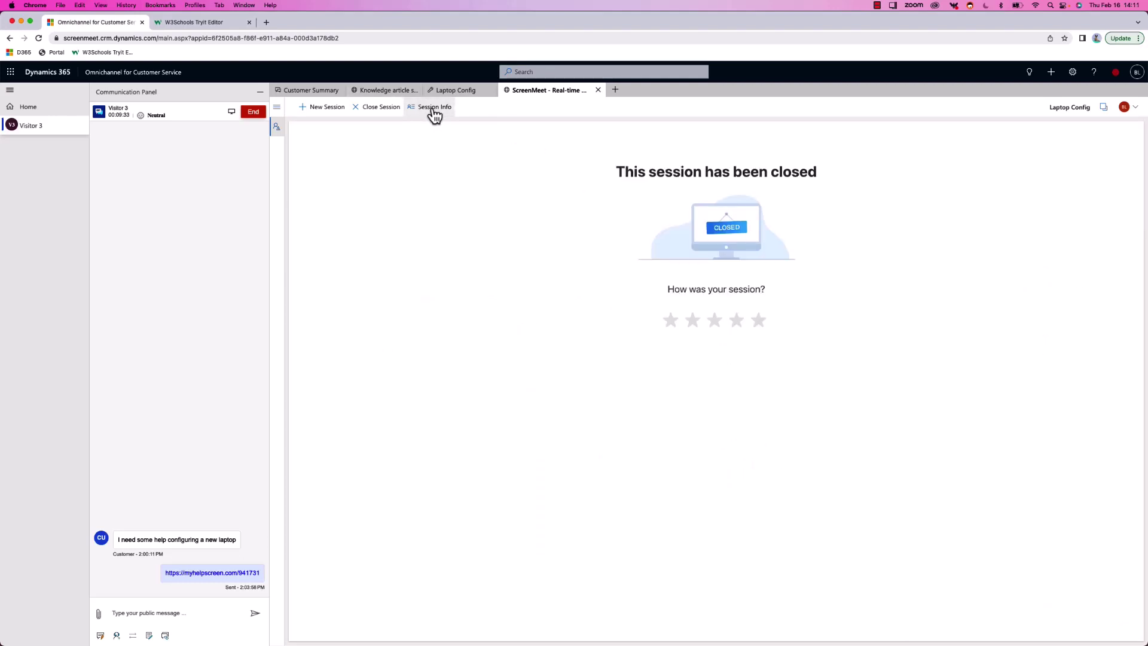
- Open the closed session's information record, follow its recording URL and play the teeTEm.mp4 recording
{"action": "left_click", "coordinate": [435, 107]}
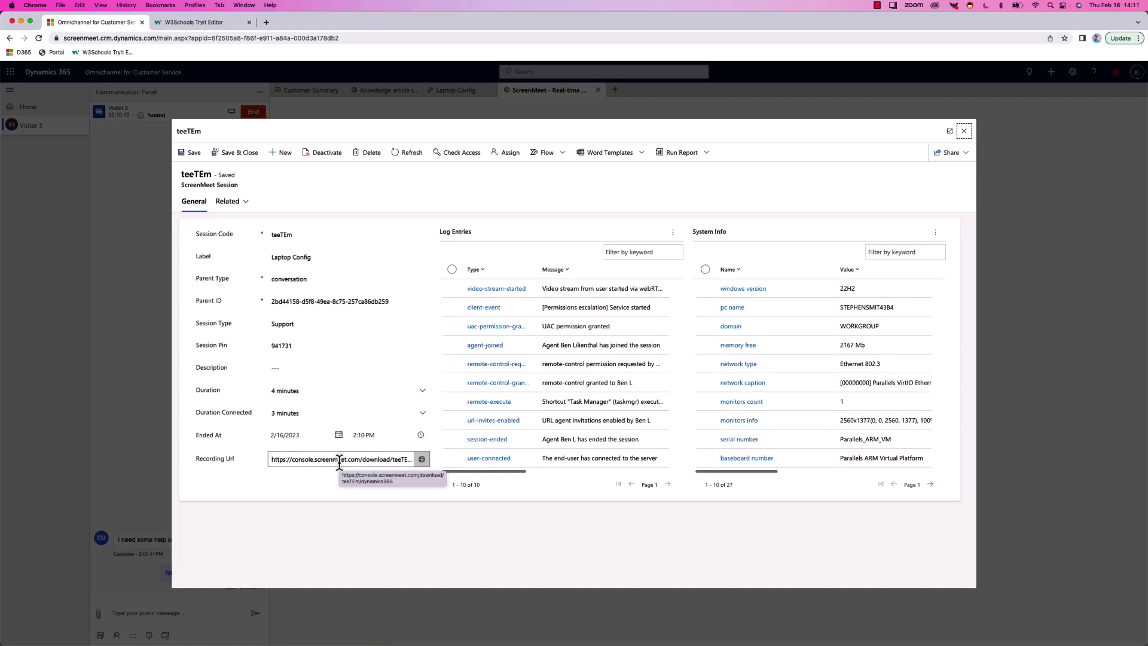
{"action": "left_click", "coordinate": [422, 461]}
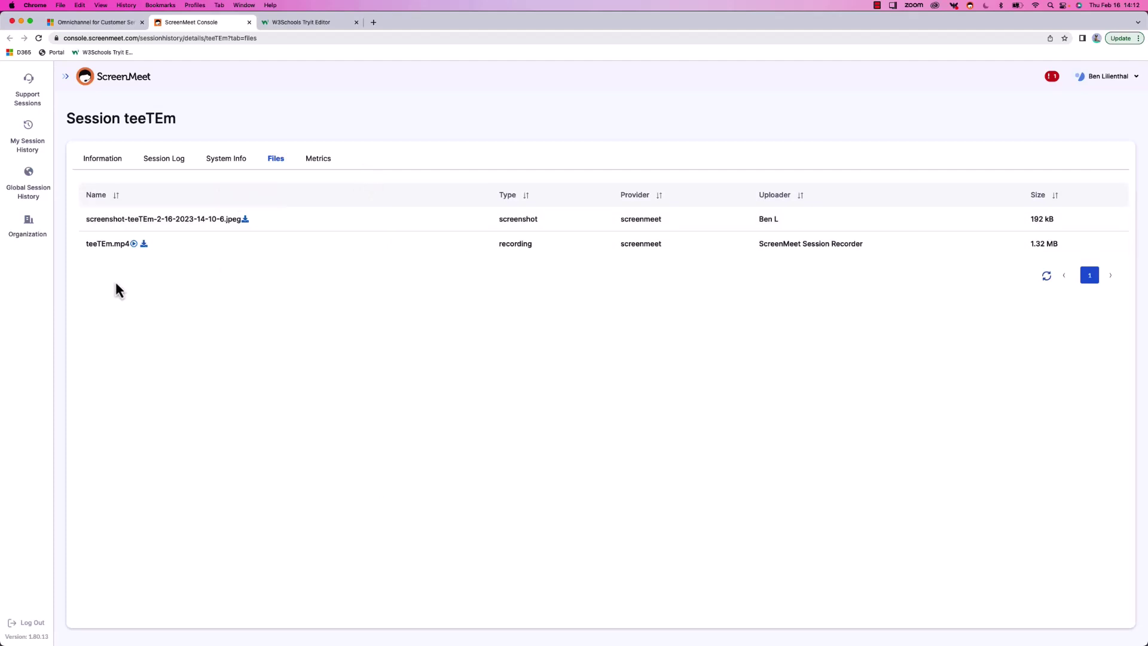
{"action": "left_click", "coordinate": [134, 245]}
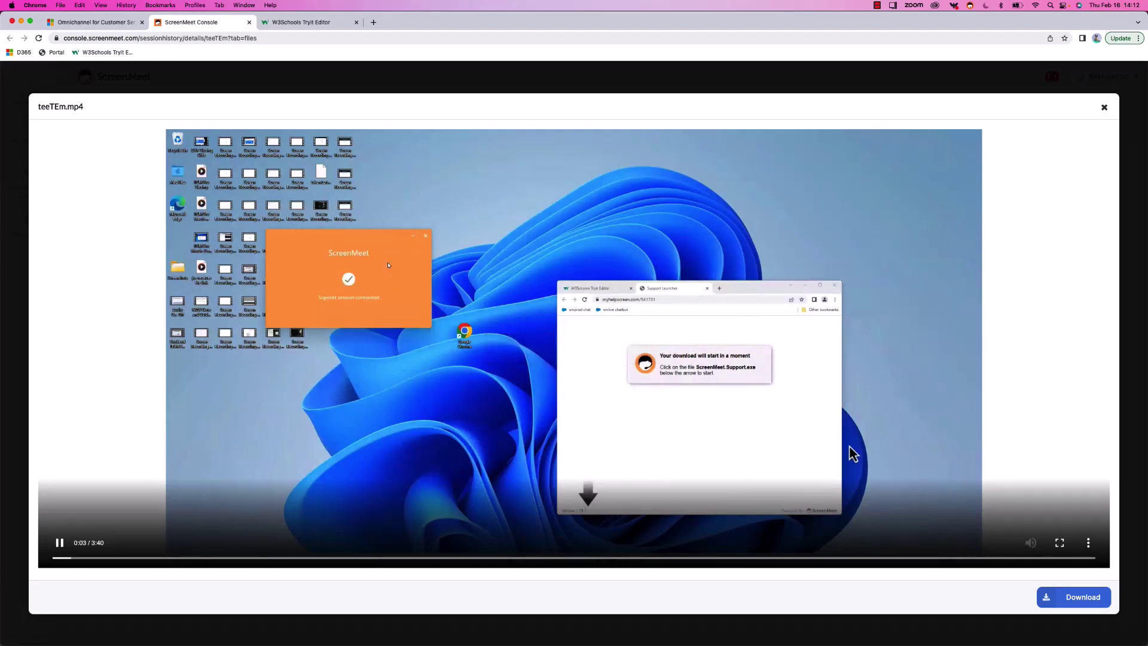
- Close the recording playback, return to Dynamics 365 and switch to the Customer Service Hub app, leaving the current page
{"action": "left_click", "coordinate": [1104, 110]}
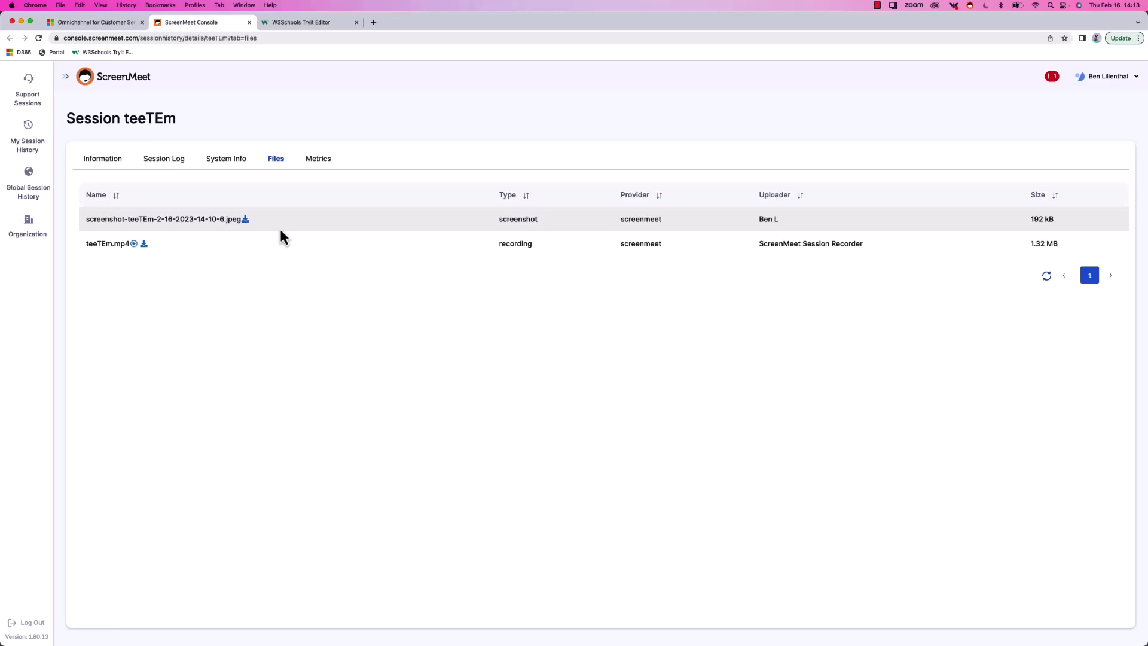
{"action": "left_click", "coordinate": [120, 24]}
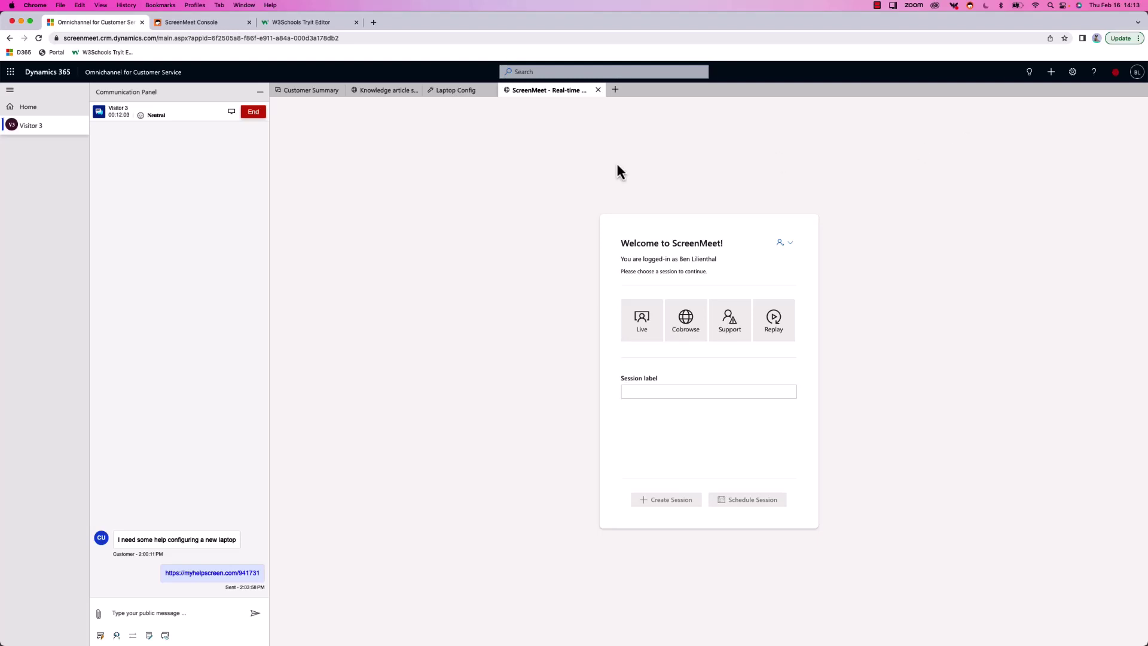
{"action": "left_click", "coordinate": [176, 79]}
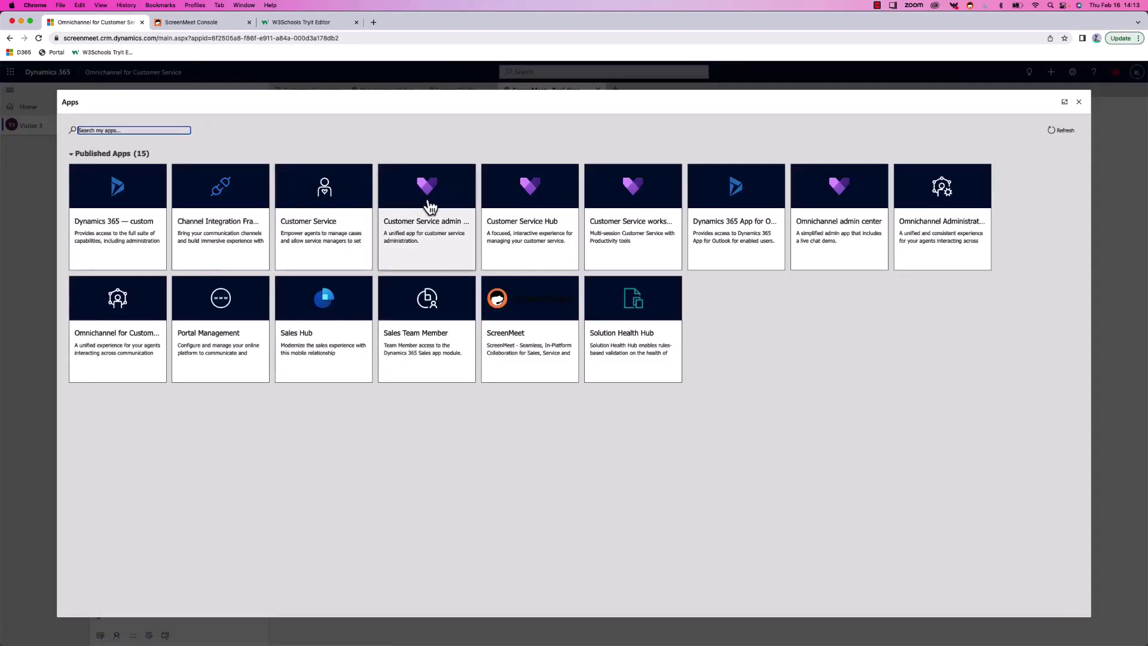
{"action": "left_click", "coordinate": [533, 202]}
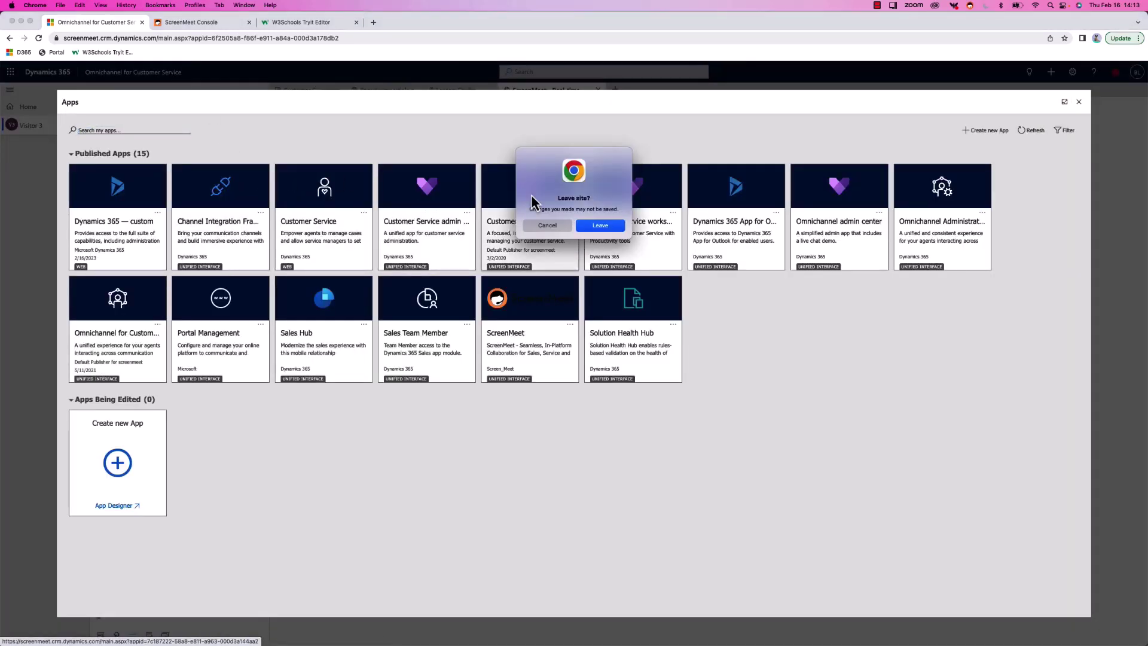
{"action": "left_click", "coordinate": [600, 225]}
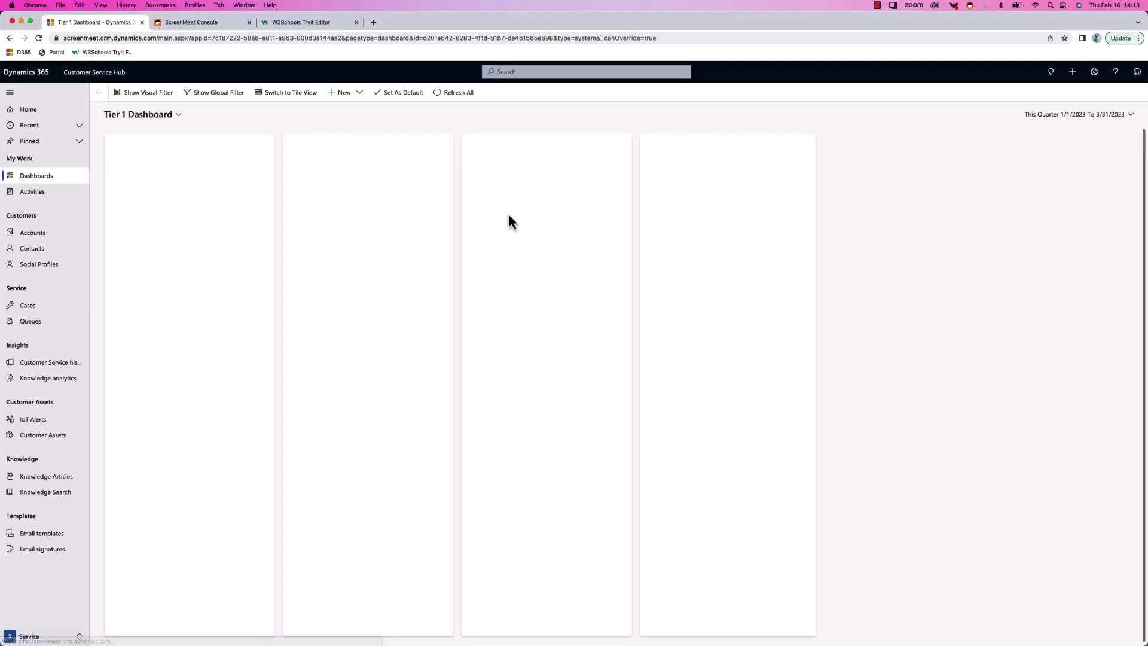
- Open the Application Issues case created on 2/16/2023 from the active cases and show its ScreenMeet section
{"action": "left_click", "coordinate": [34, 306]}
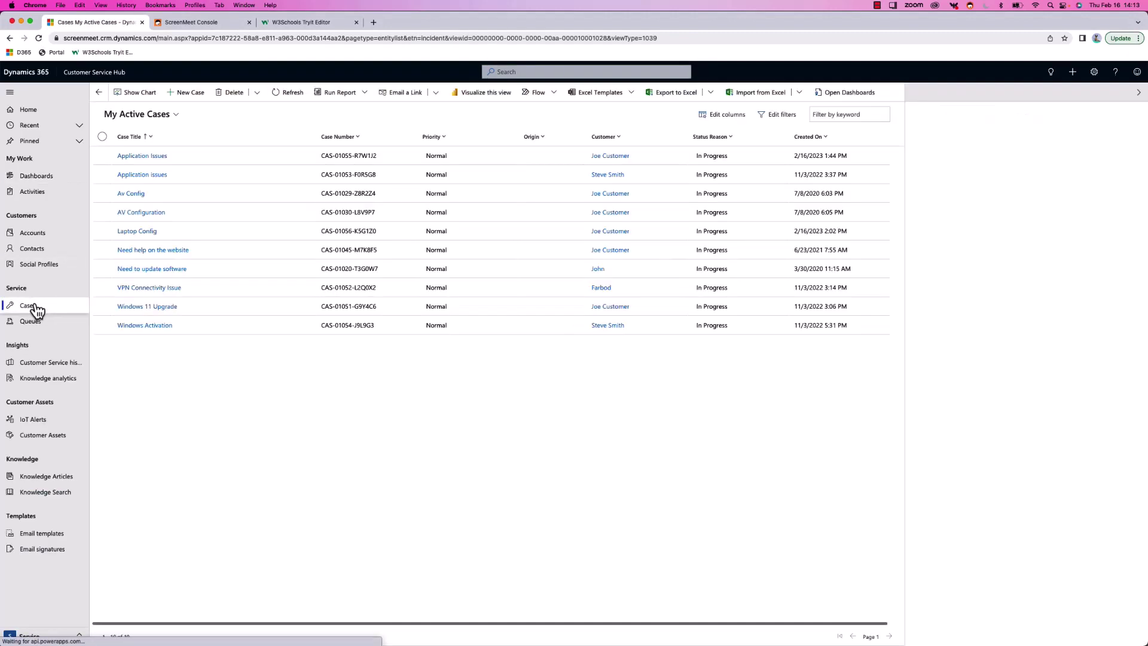
{"action": "left_click", "coordinate": [158, 157]}
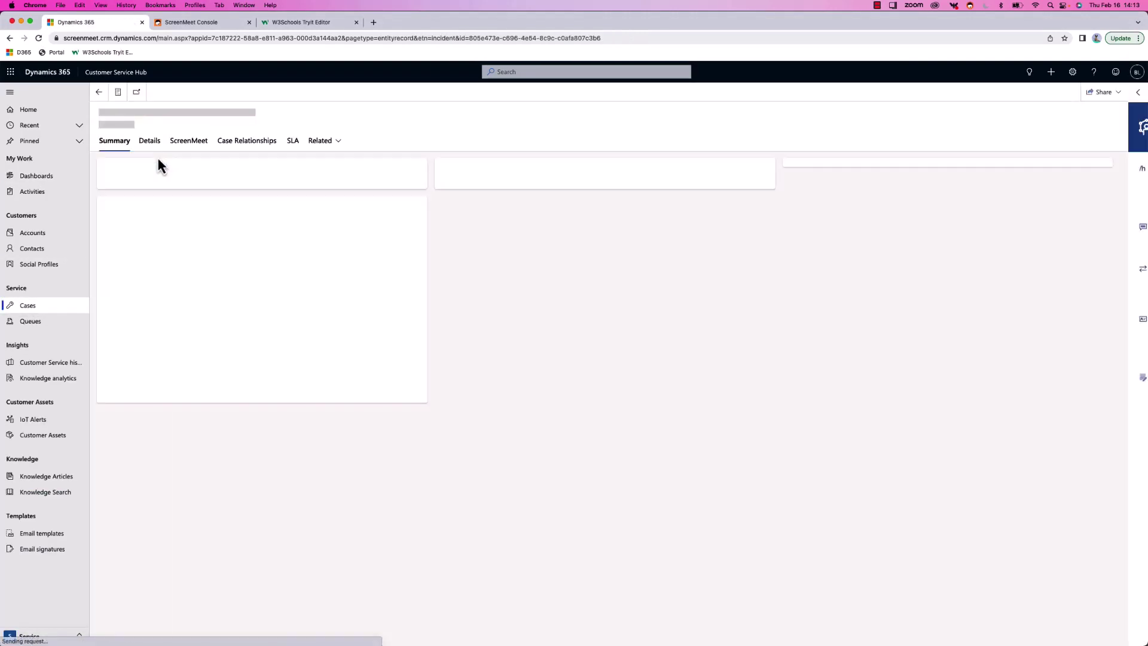
{"action": "left_click", "coordinate": [187, 170]}
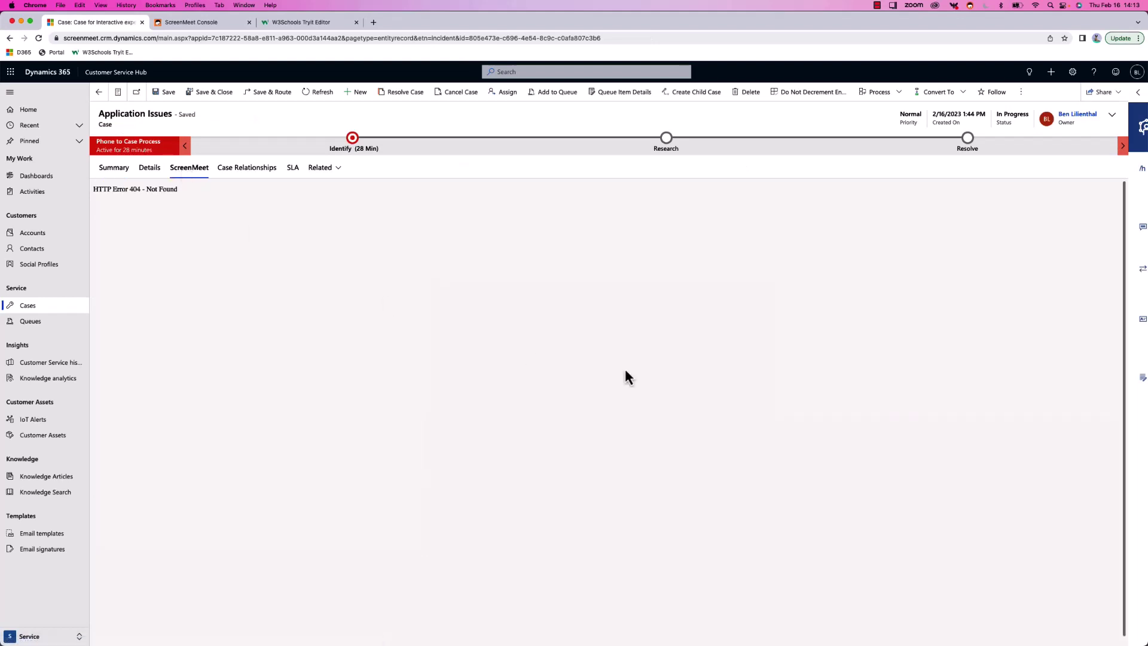